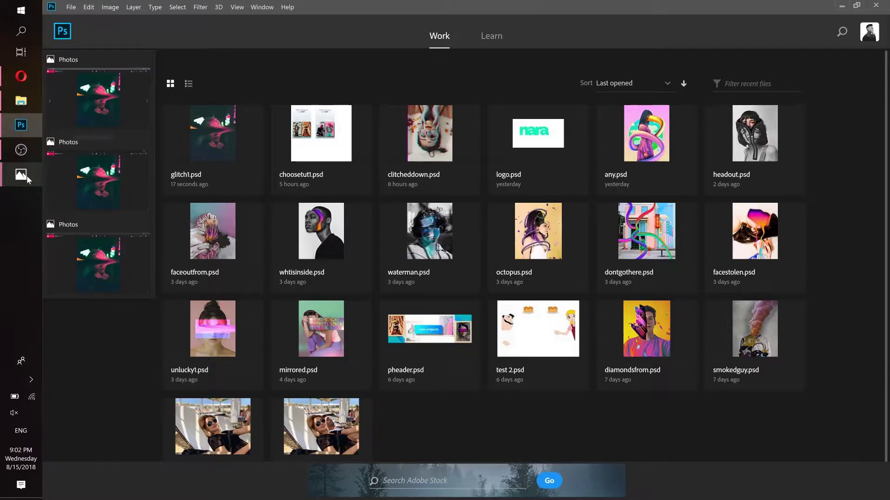
Bring the finished glitch1.png reference portrait to the front in Photos
{"action": "left_click", "coordinate": [79, 179]}
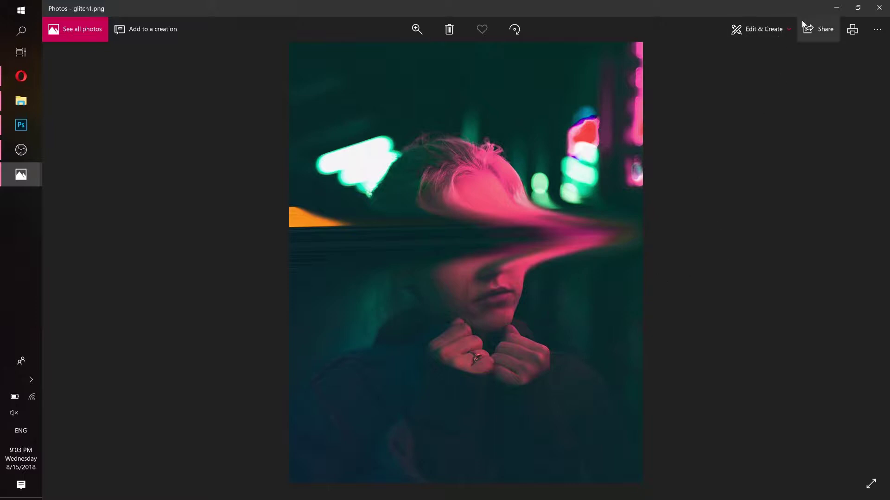
Create a new 1000×1250 px document named Glitchy from Photoshop's start screen
{"action": "left_click", "coordinate": [837, 8]}
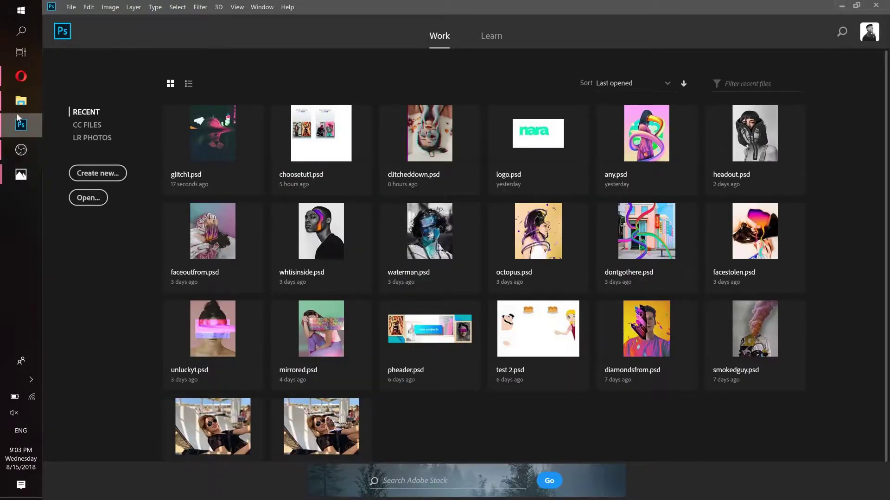
{"action": "left_click", "coordinate": [99, 173]}
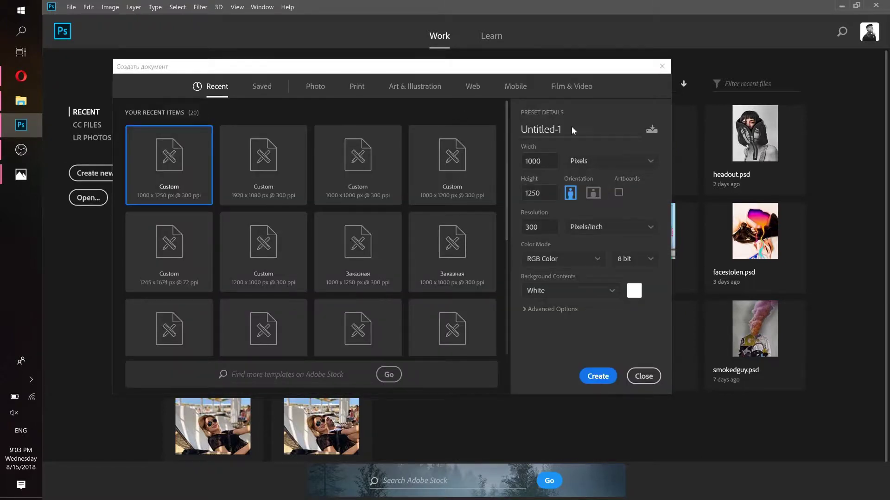
{"action": "key", "text": "ctrl+a"}
{"action": "type", "text": "Glit"}
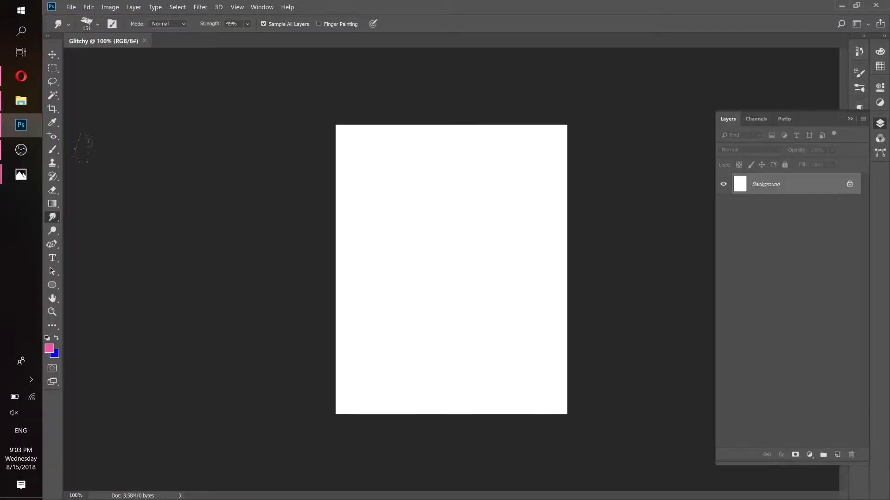
Drag the nik-macmillan night portrait from File Explorer onto the canvas and scale it to fill
{"action": "left_click", "coordinate": [20, 101]}
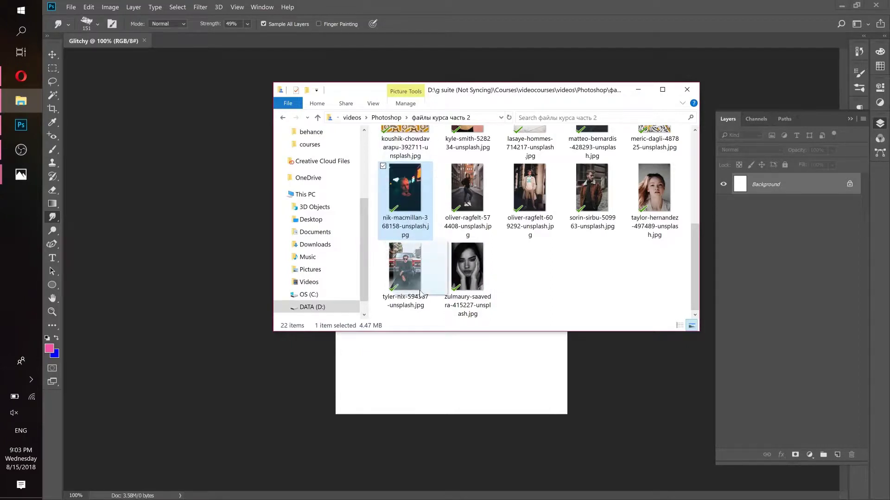
{"action": "left_click_drag", "start_coordinate": [410, 184], "coordinate": [446, 373]}
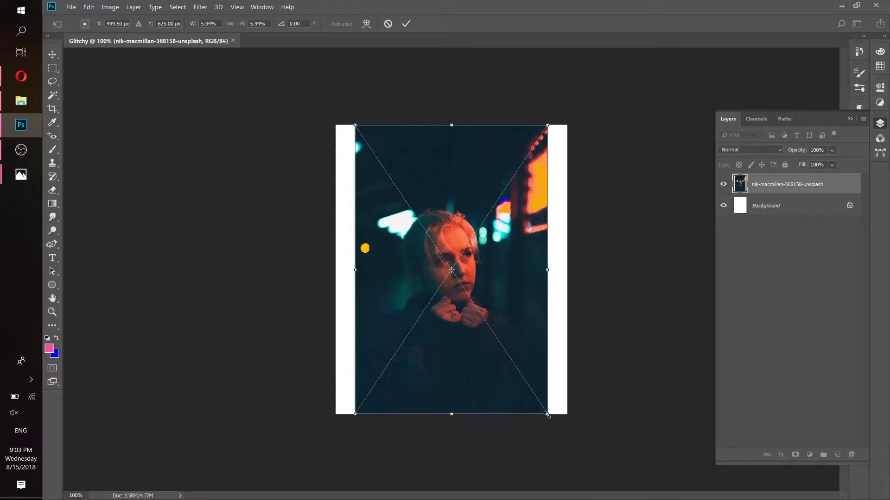
{"action": "left_click_drag", "start_coordinate": [546, 415], "coordinate": [570, 449]}
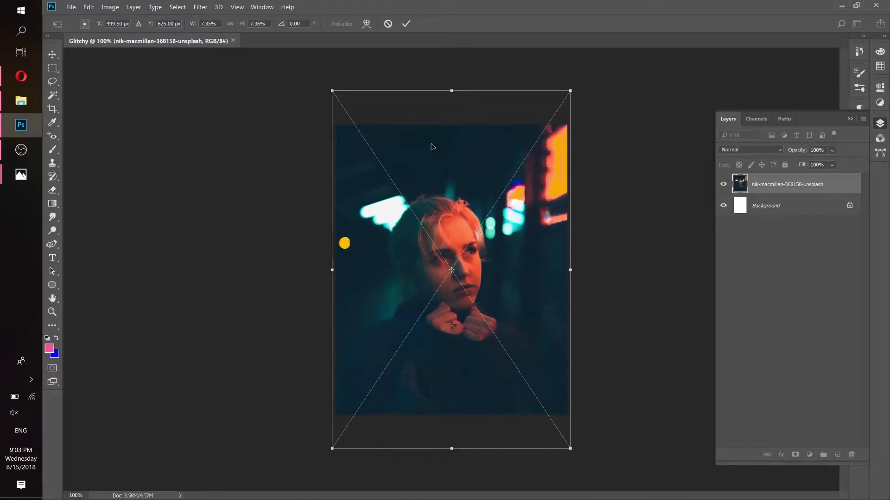
{"action": "left_click", "coordinate": [407, 26]}
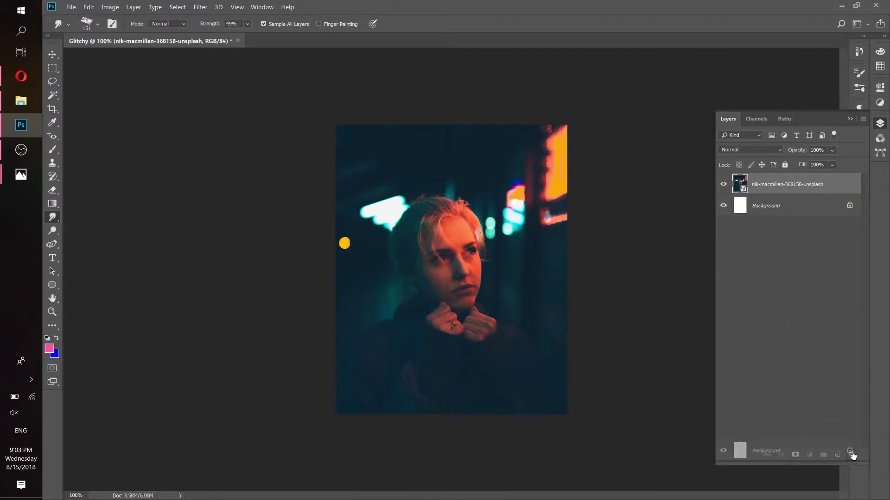
Delete the white Background layer, add an empty Layer 1, and select the Smudge Tool
{"action": "left_click_drag", "start_coordinate": [797, 207], "coordinate": [852, 454]}
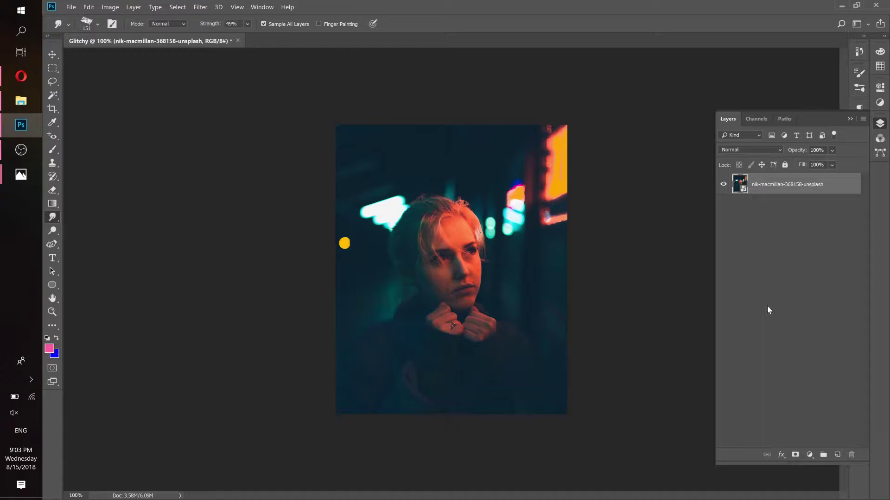
{"action": "left_click", "coordinate": [837, 454]}
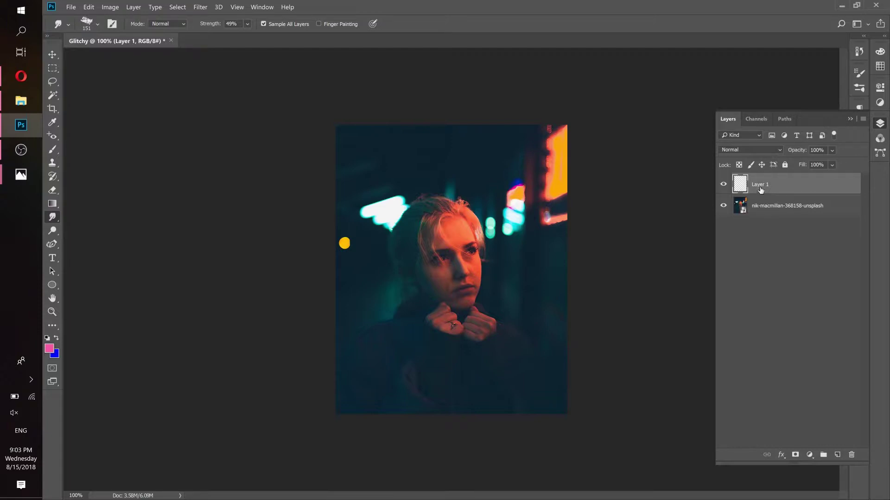
{"action": "right_click", "coordinate": [60, 216]}
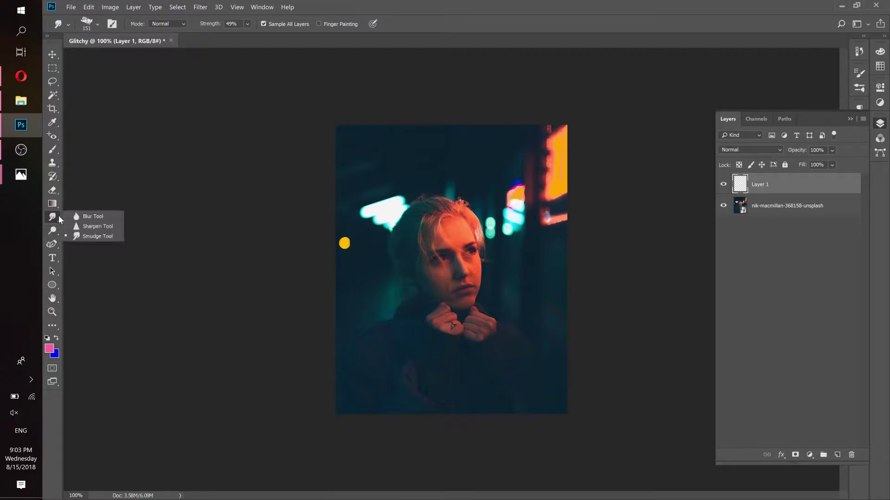
{"action": "left_click", "coordinate": [92, 237]}
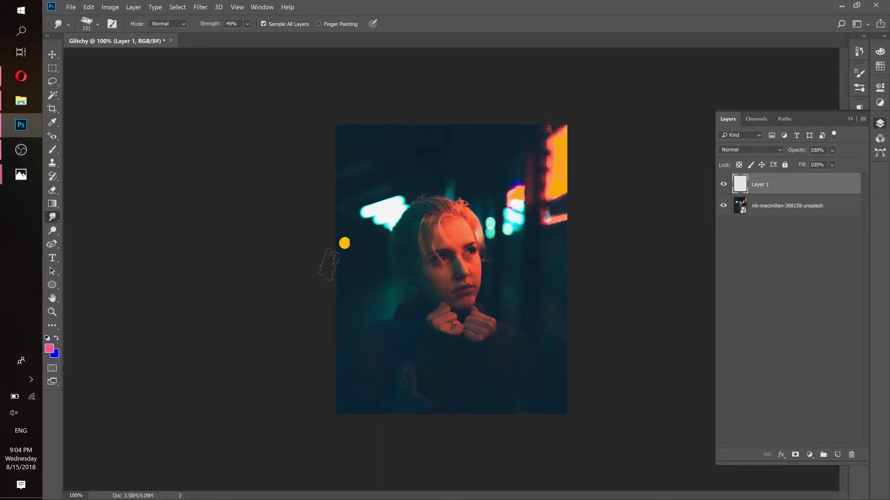
Smudge the yellow dot and the face rightward into streaks, comparing against the glitch1 reference
{"action": "left_click_drag", "start_coordinate": [329, 262], "coordinate": [400, 257]}
{"action": "left_click_drag", "start_coordinate": [422, 255], "coordinate": [498, 255]}
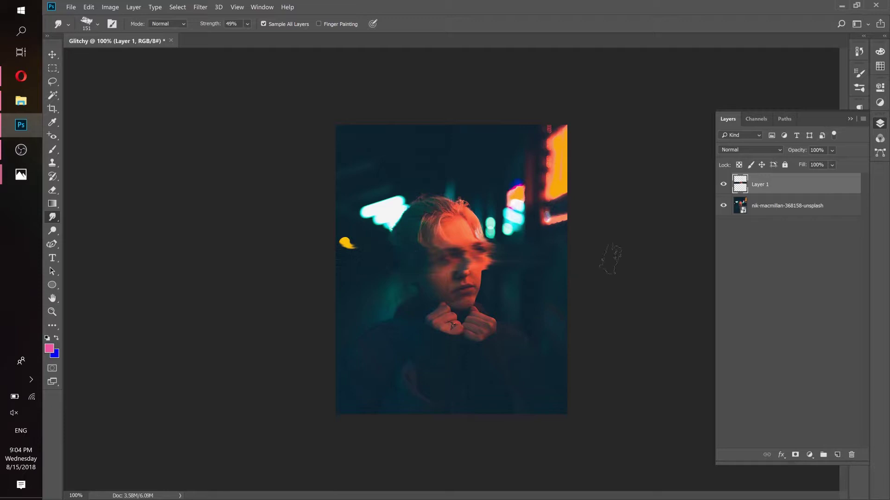
{"action": "mouse_move", "coordinate": [21, 175]}
{"action": "left_click", "coordinate": [91, 189]}
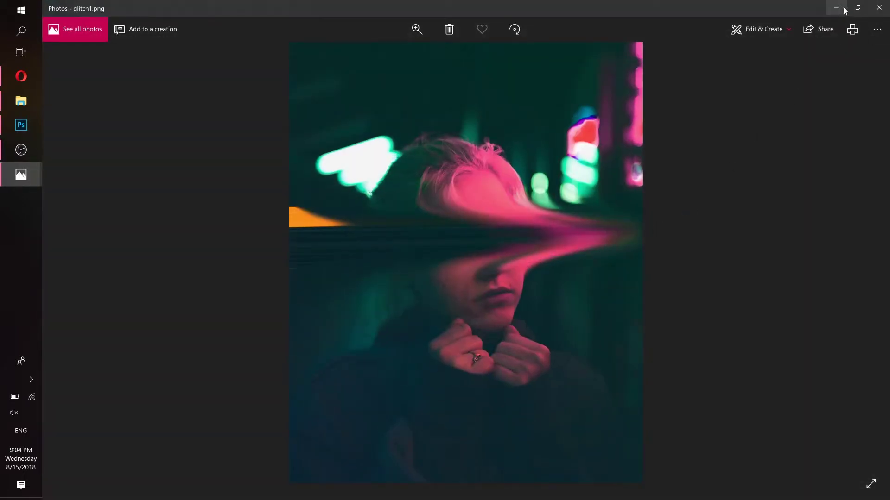
{"action": "left_click", "coordinate": [837, 7]}
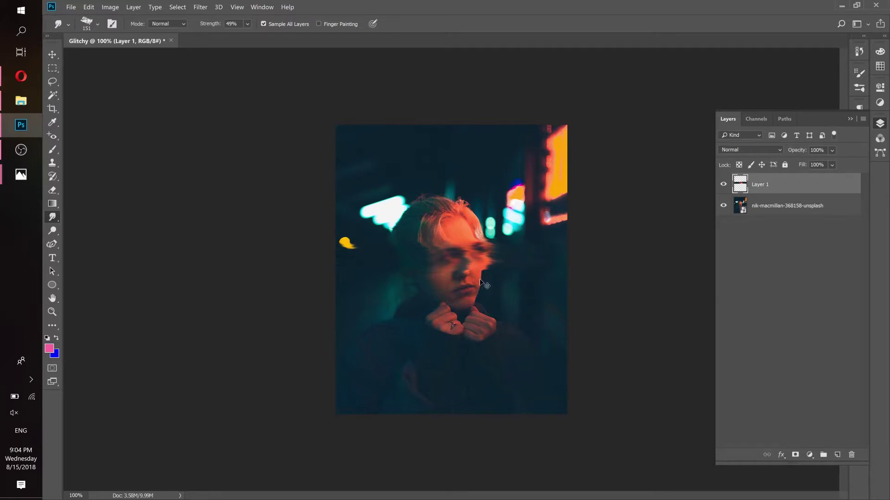
Undo the face smudge strokes from the Edit menu
{"action": "left_click", "coordinate": [88, 7]}
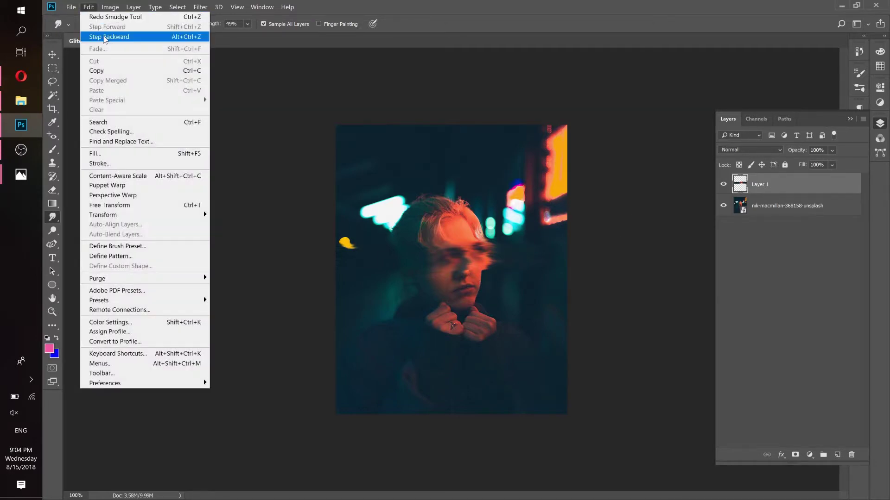
{"action": "left_click", "coordinate": [106, 38]}
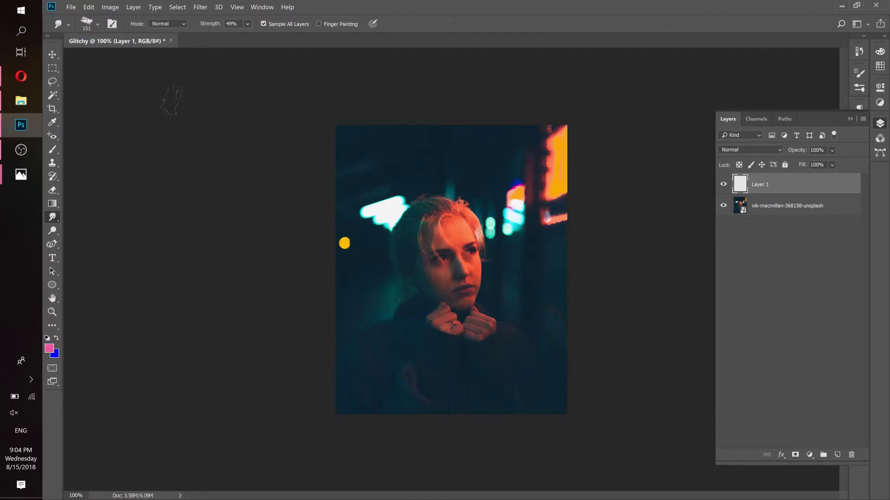
{"action": "left_click", "coordinate": [851, 119]}
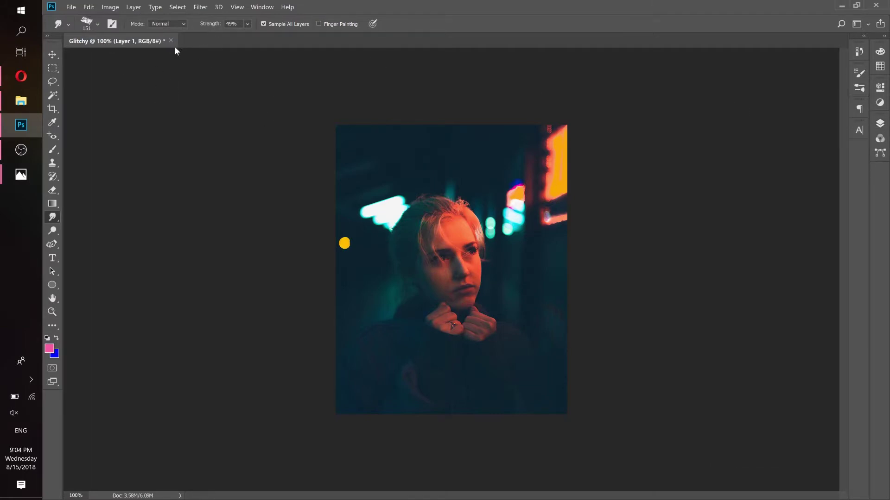
Set the smudge brush to a Soft Round tip at 200 px
{"action": "left_click", "coordinate": [97, 24]}
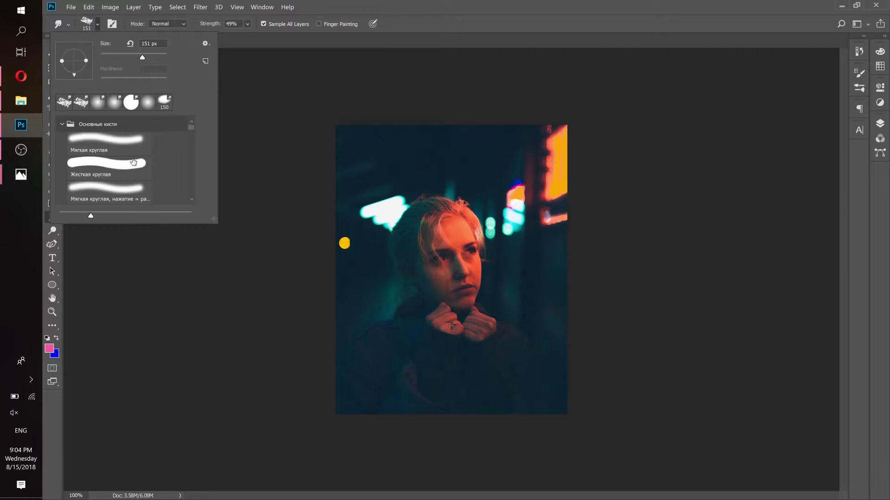
{"action": "left_click", "coordinate": [98, 163]}
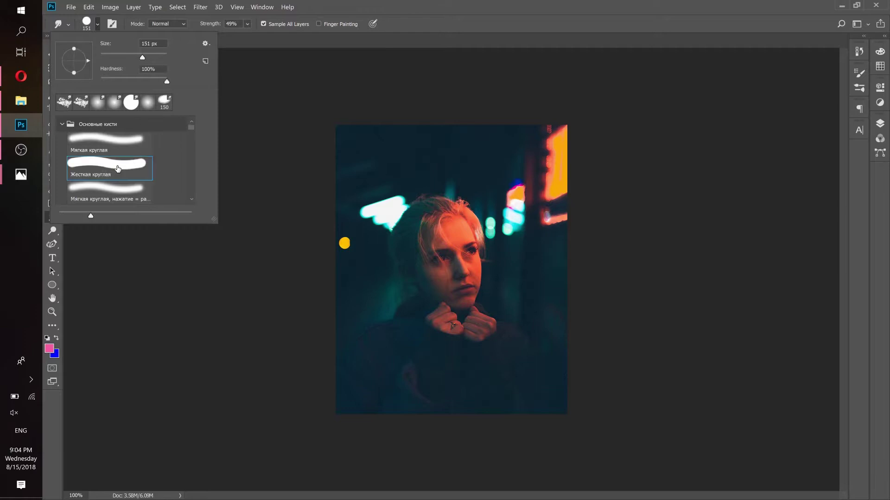
{"action": "left_click", "coordinate": [115, 144]}
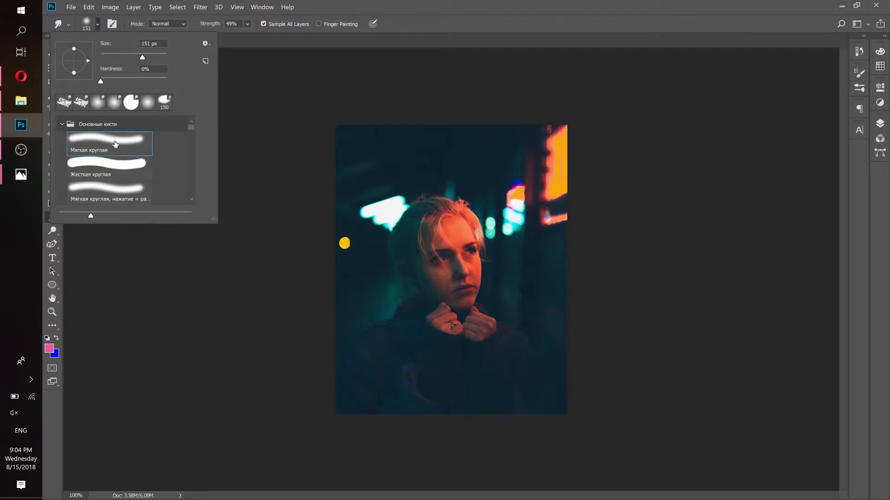
{"action": "left_click", "coordinate": [402, 3]}
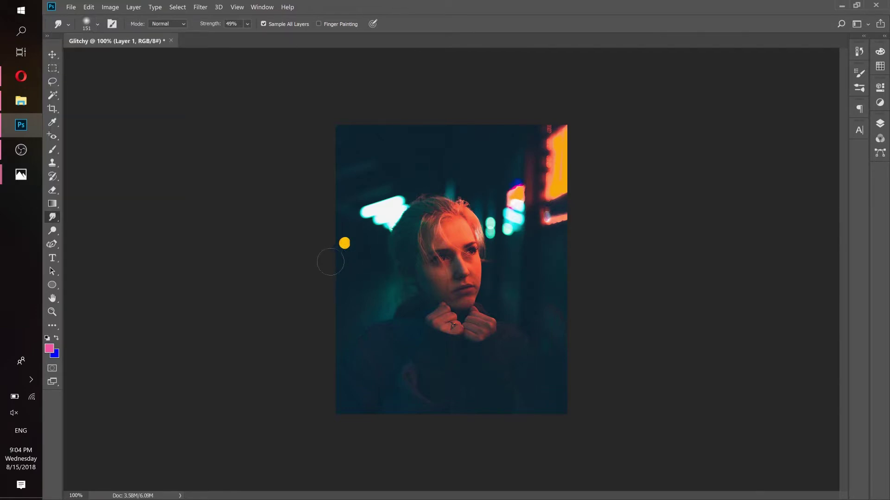
{"action": "key", "text": "bracketright"}
{"action": "key", "text": "bracketright"}
Smudge from the left edge across the face into a long orange streak toward the right
{"action": "left_click_drag", "start_coordinate": [336, 259], "coordinate": [524, 253]}
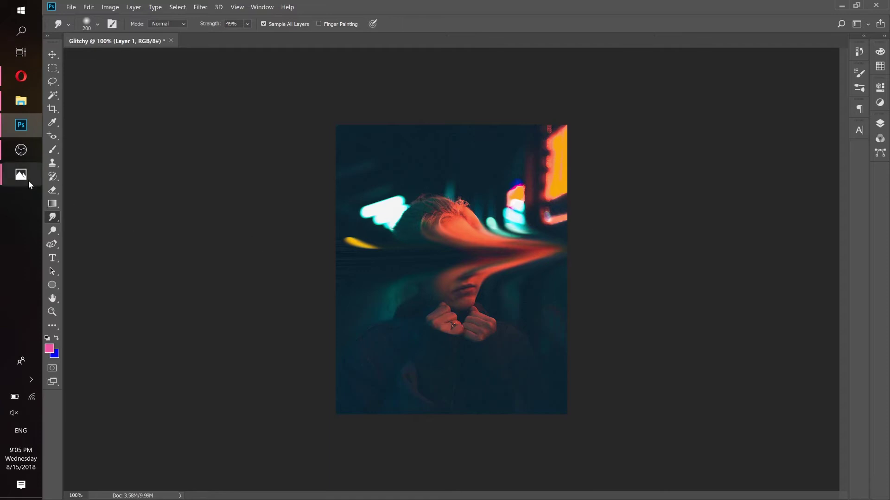
After checking the reference, add a Hue/Saturation adjustment layer with Hue at -13
{"action": "mouse_move", "coordinate": [21, 175]}
{"action": "left_click", "coordinate": [98, 200]}
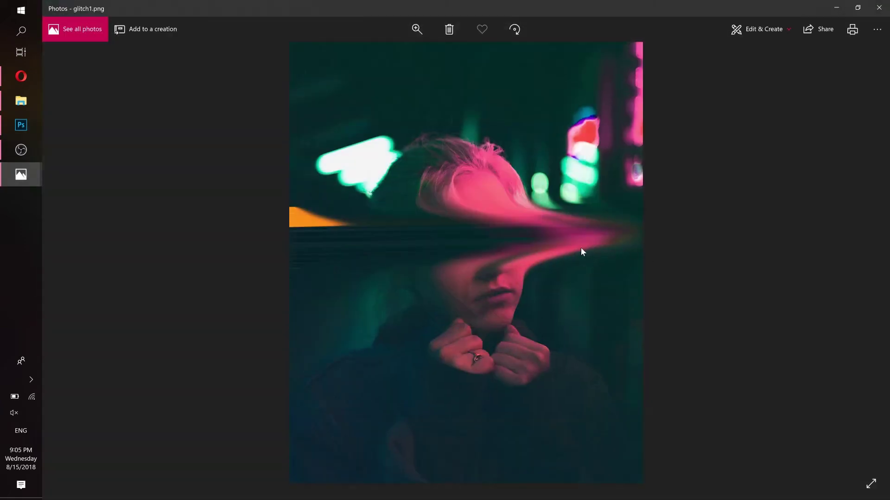
{"action": "left_click", "coordinate": [837, 9]}
{"action": "left_click", "coordinate": [879, 123]}
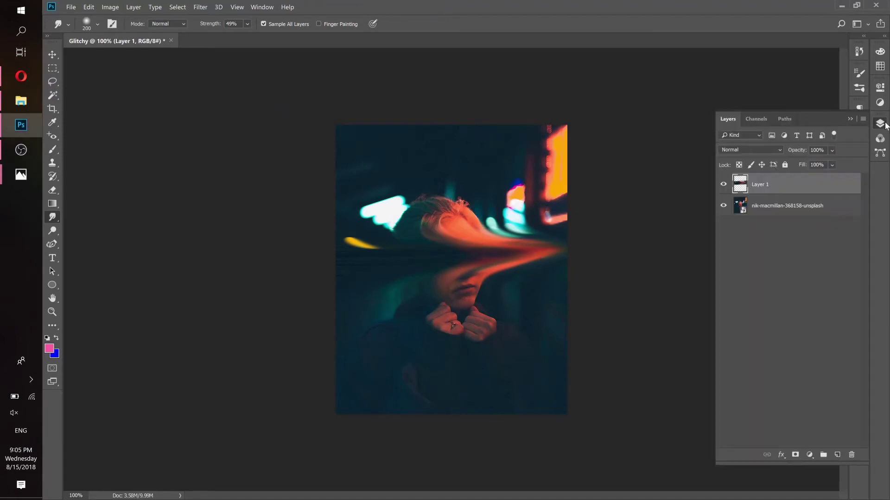
{"action": "left_click", "coordinate": [810, 455]}
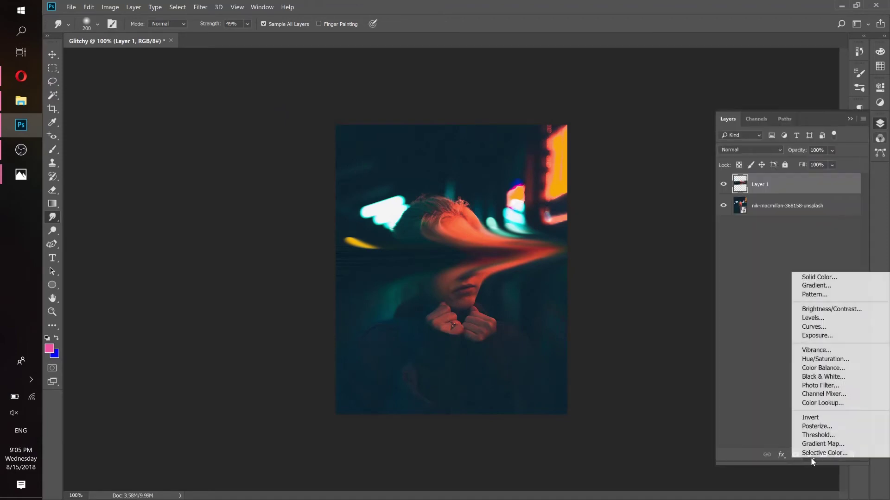
{"action": "left_click", "coordinate": [817, 360]}
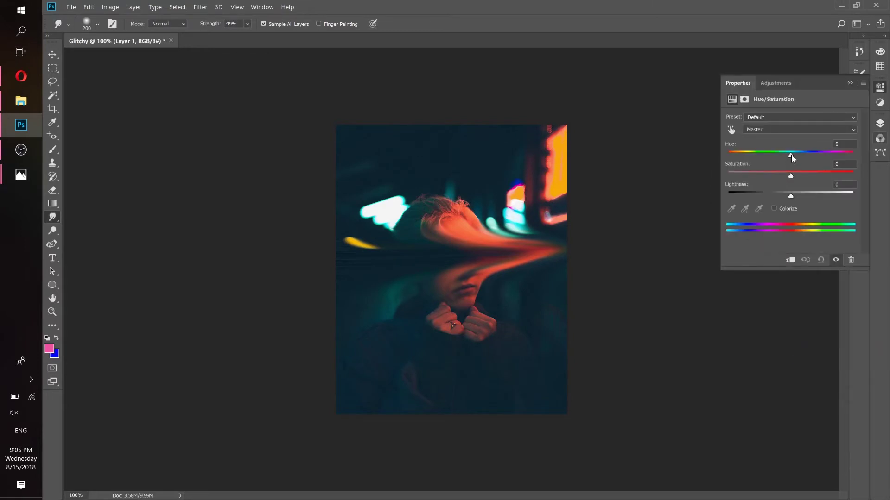
{"action": "mouse_move", "coordinate": [791, 154]}
{"action": "left_mouse_down"}
{"action": "mouse_move", "coordinate": [851, 150]}
{"action": "mouse_move", "coordinate": [782, 140]}
{"action": "left_mouse_up"}
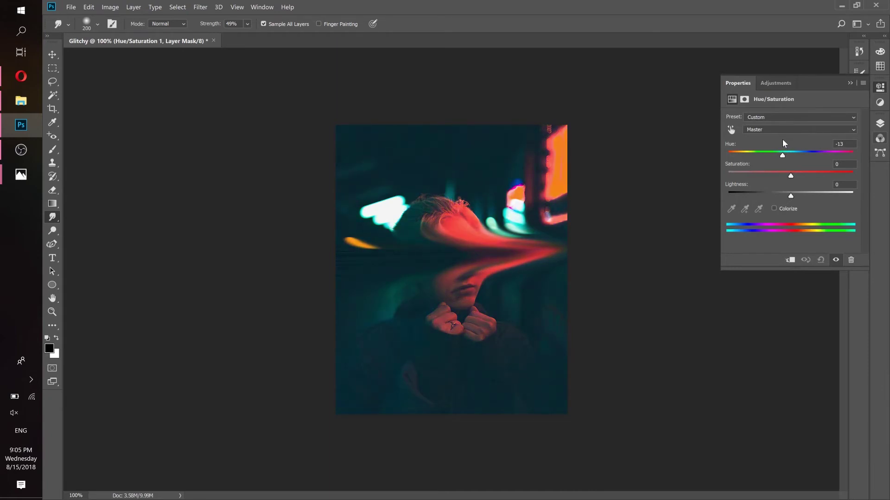
{"action": "left_click", "coordinate": [849, 83]}
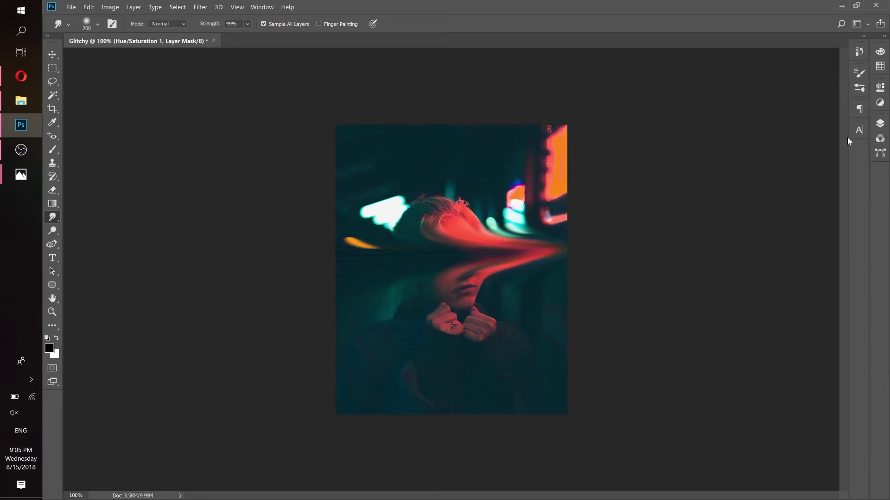
{"action": "left_click", "coordinate": [879, 123]}
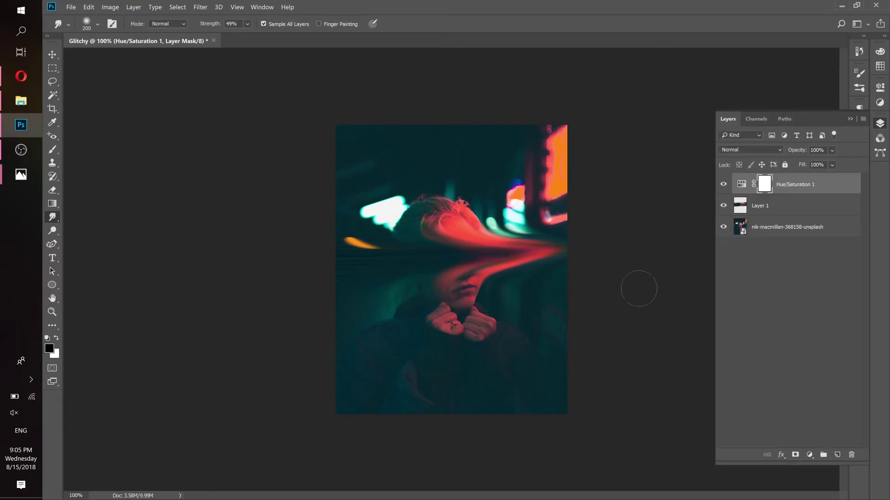
{"action": "mouse_move", "coordinate": [21, 174]}
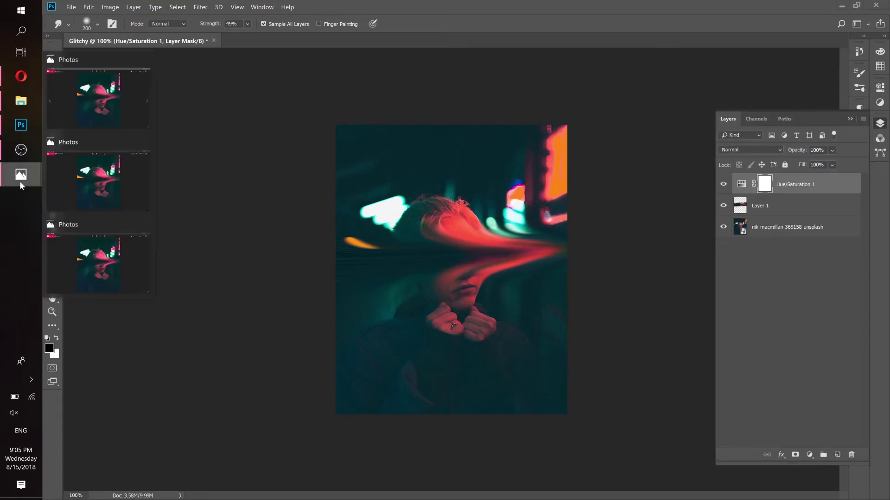
{"action": "left_click", "coordinate": [79, 193]}
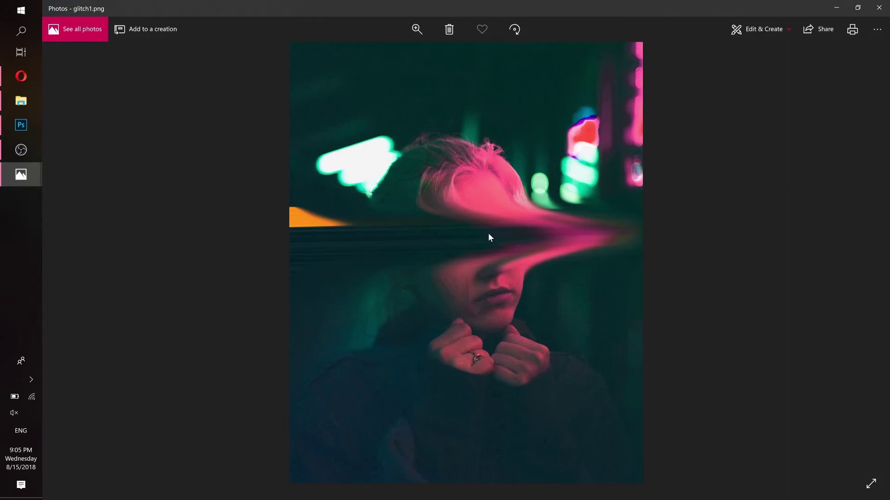
{"action": "left_click", "coordinate": [836, 7]}
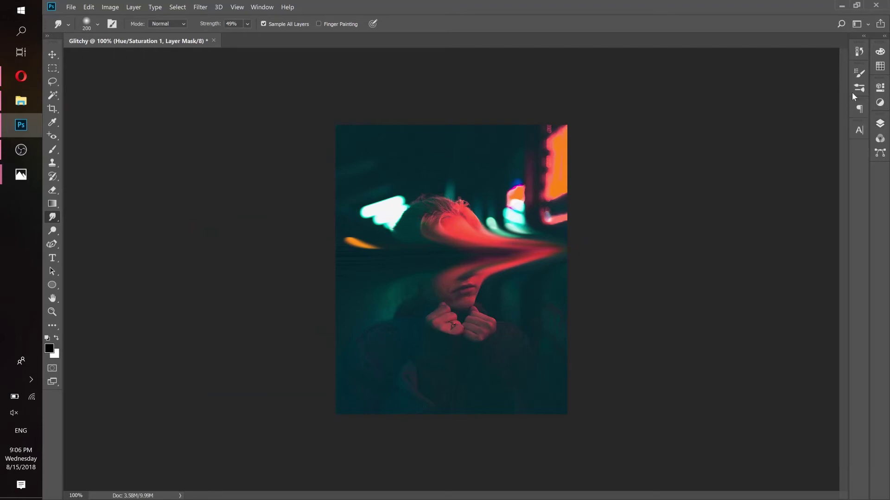
Browse and close the Brush Settings panel, then reopen the Layers panel
{"action": "left_click", "coordinate": [859, 74]}
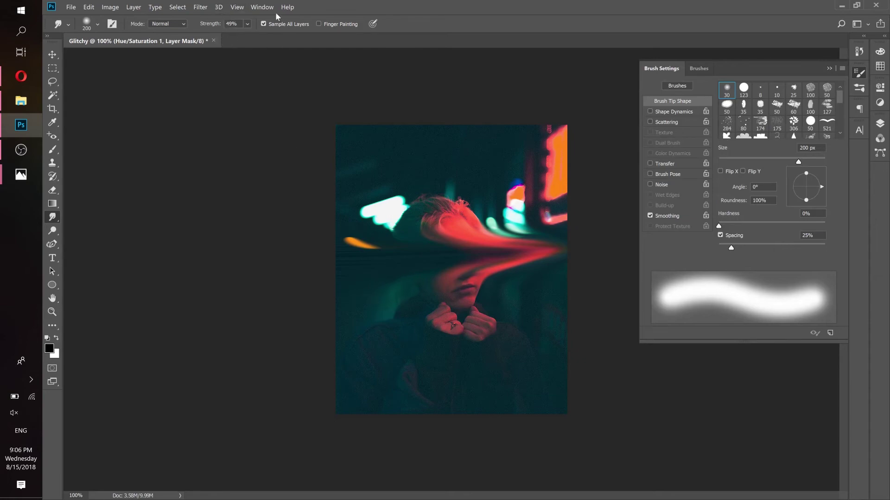
{"action": "left_click", "coordinate": [829, 68]}
{"action": "left_click", "coordinate": [879, 124]}
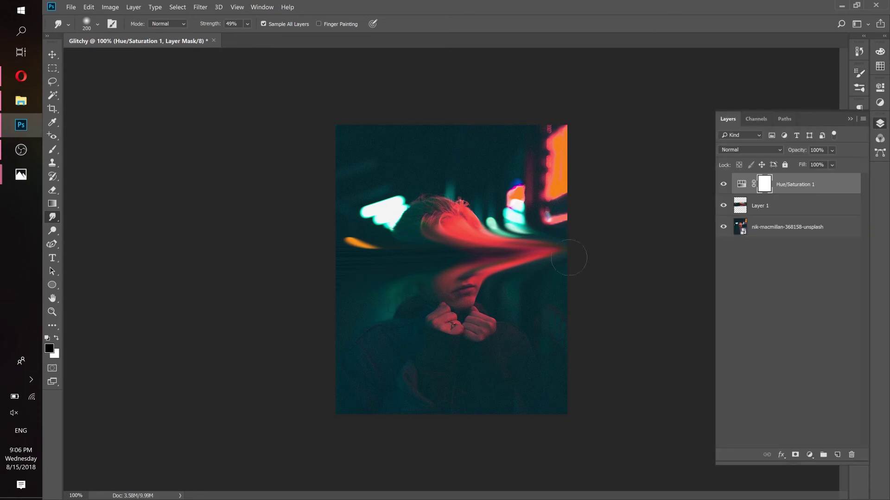